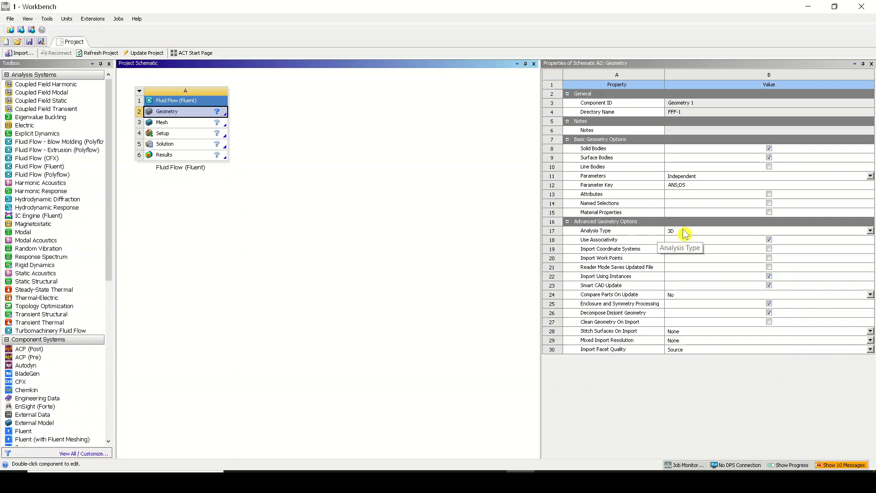
Step: Import prt0001.stp from the fan folder as the geometry of the Fluid Flow (Fluent) system
right_click(190, 114)
mouse_move(281, 136)
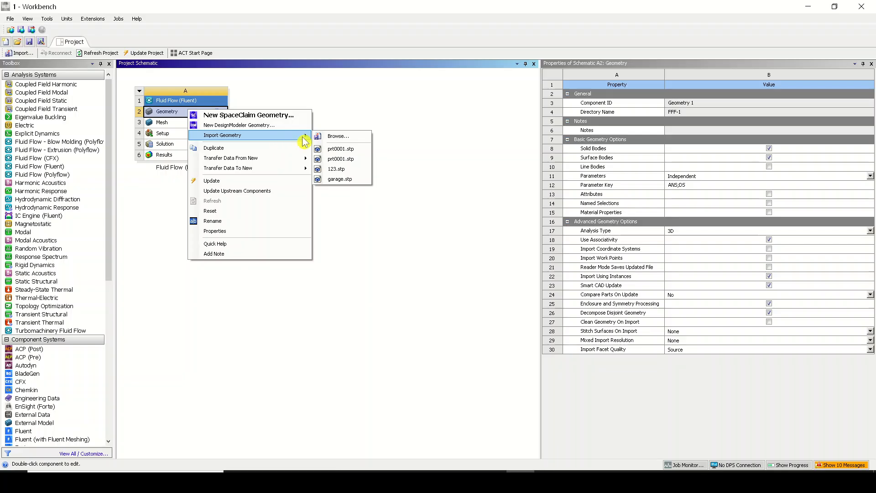
click(331, 137)
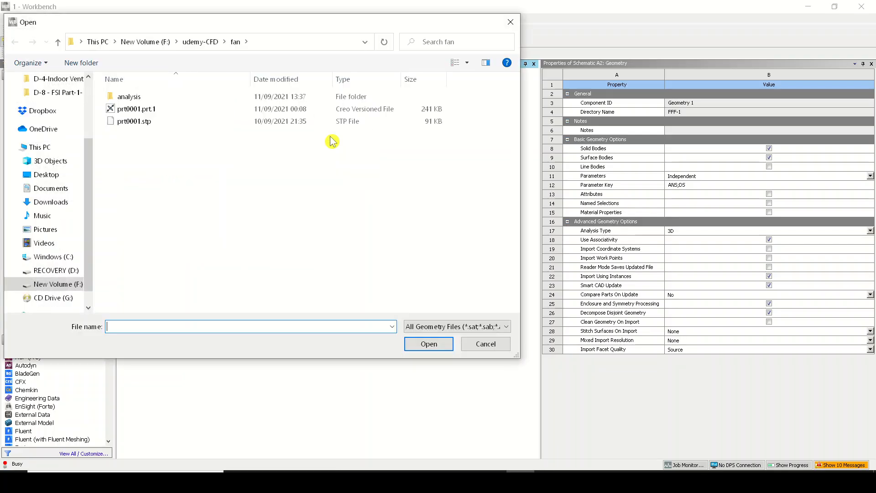
click(196, 121)
click(419, 345)
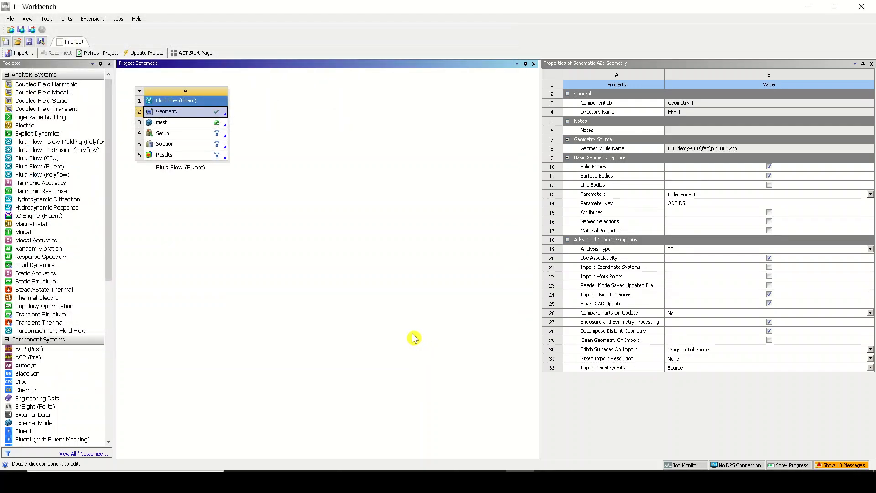
Step: Open the imported geometry for editing in DesignModeler and generate the import feature
right_click(181, 114)
click(183, 130)
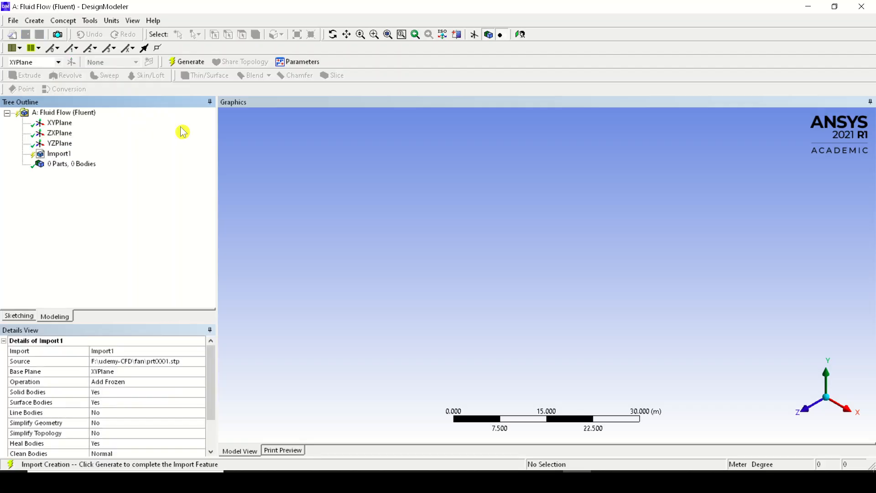
click(198, 62)
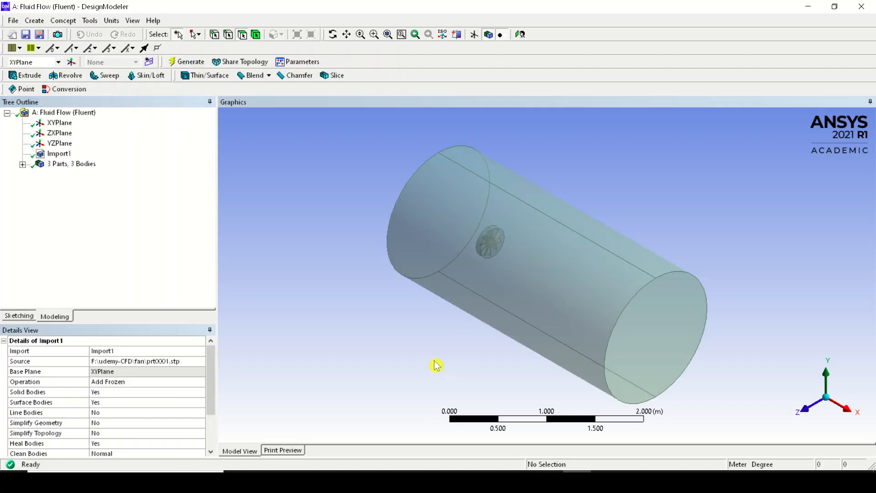
Step: Examine the imported model from several angles and identify which listed body is the fan and which are the surrounding cylinders
middle_drag(385, 303, 502, 288)
click(539, 294)
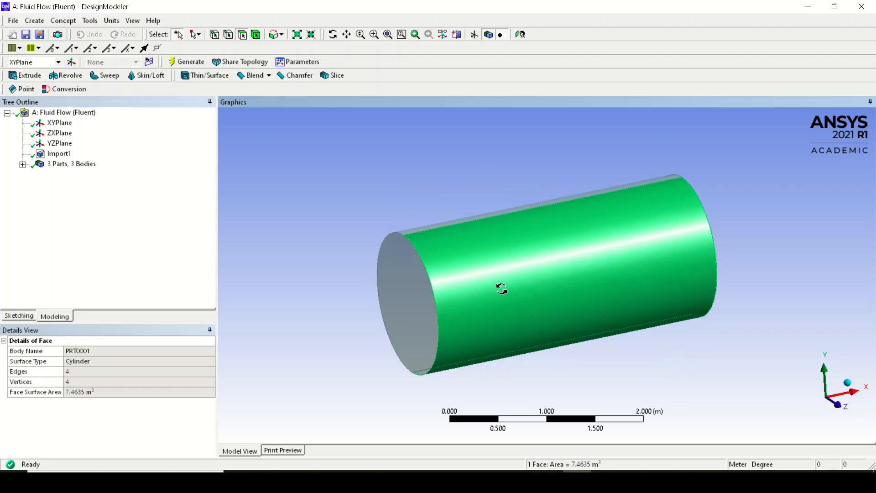
click(269, 149)
click(22, 164)
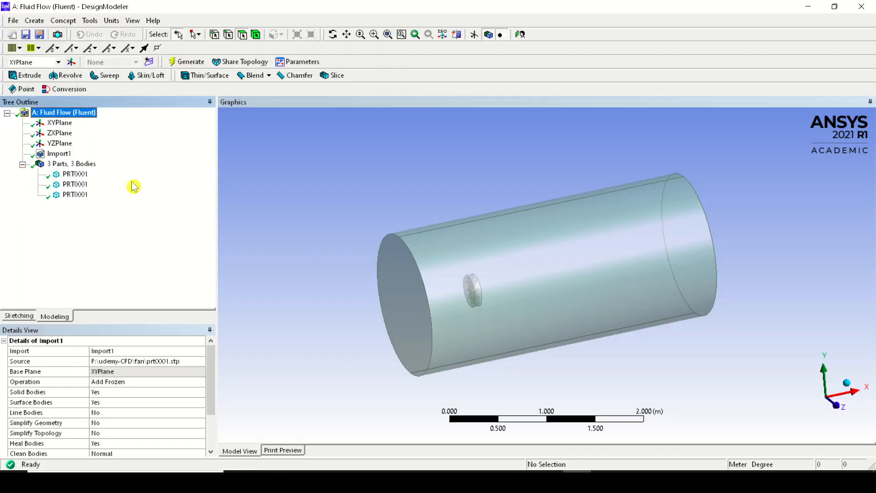
middle_drag(348, 251, 346, 233)
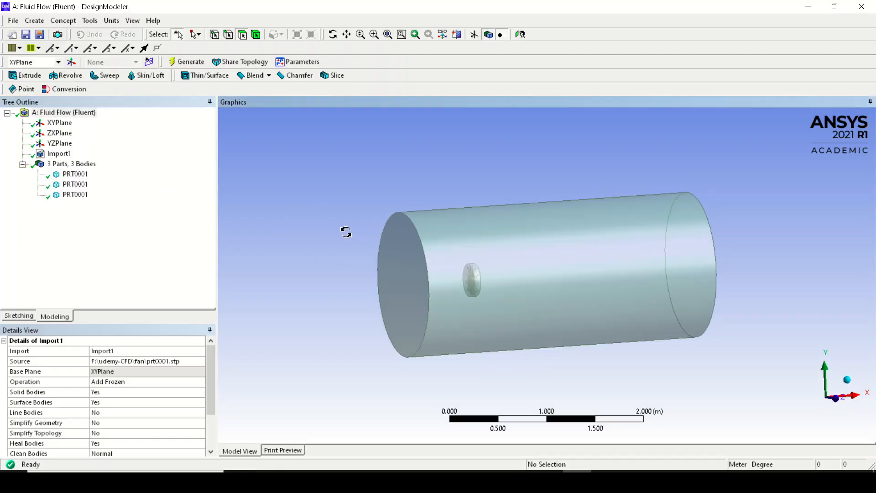
click(74, 174)
middle_drag(304, 257, 369, 310)
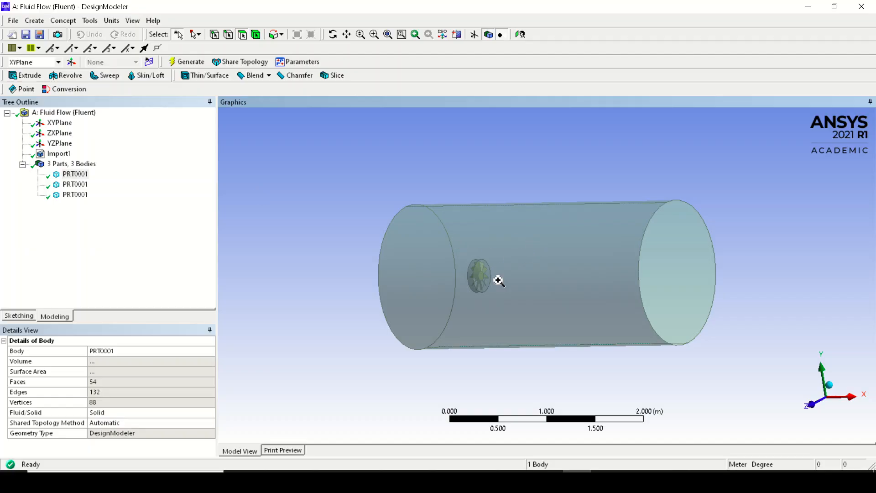
scroll(497, 279, up, 5)
click(75, 184)
Step: Rename the bladed body, first in the body list, as Fan
click(75, 175)
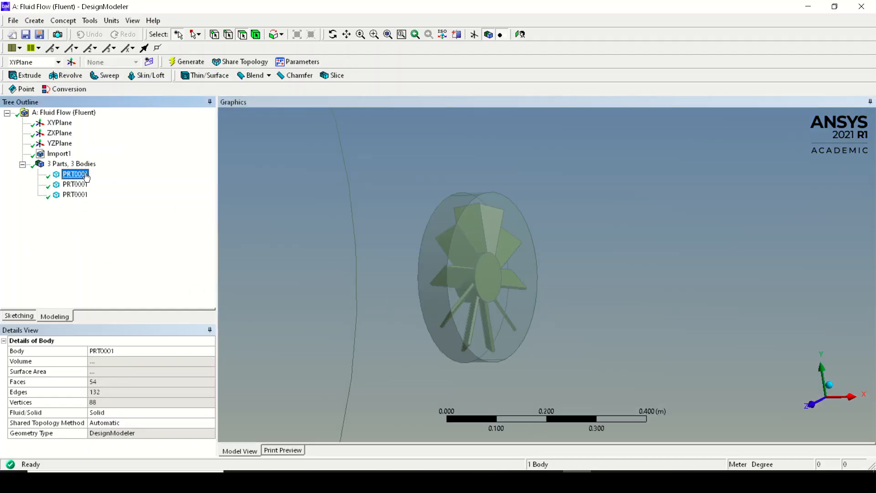
right_click(85, 174)
click(96, 240)
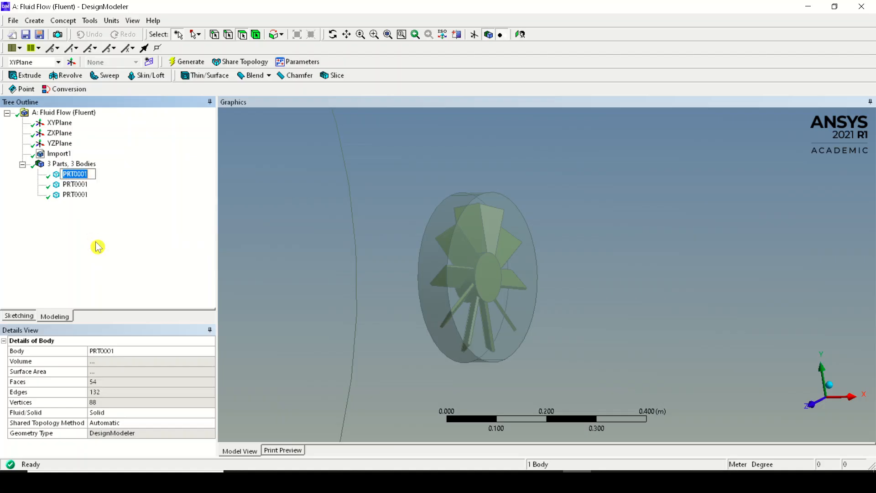
text(Fan)
key(Return)
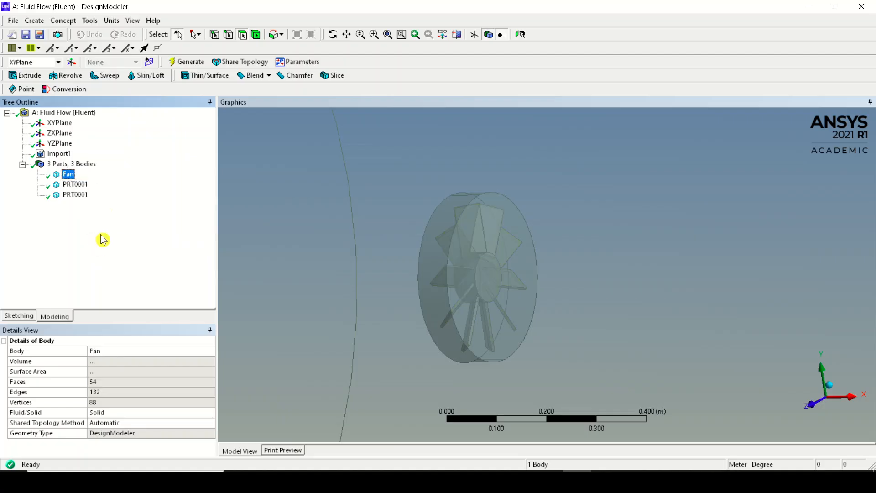
Step: Rename the small disc-shaped body enclosing the fan as Inner
click(85, 187)
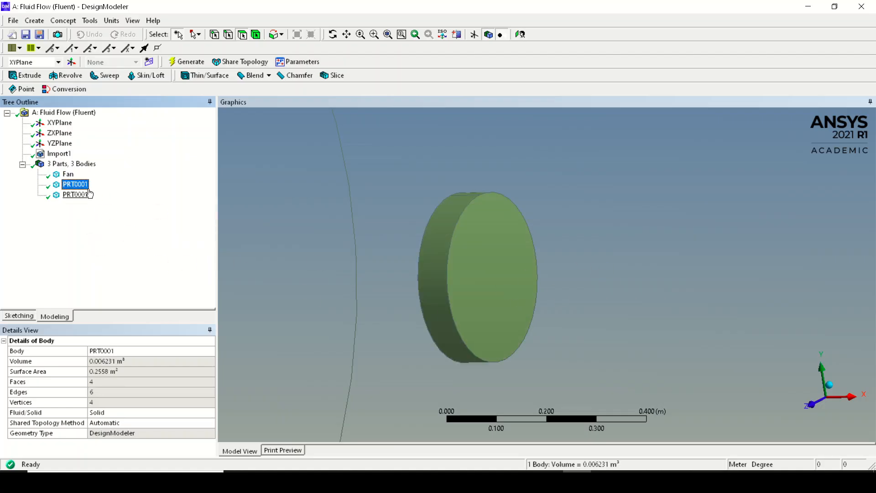
right_click(86, 187)
click(118, 241)
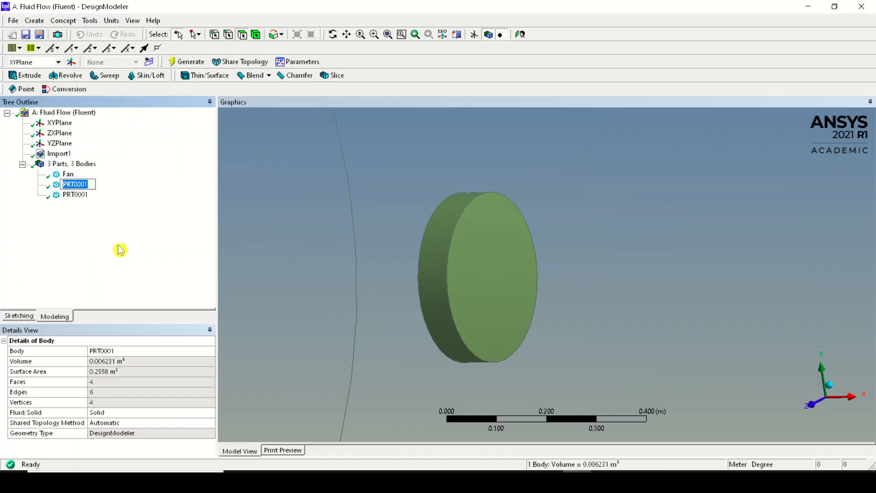
text(Inner)
key(Return)
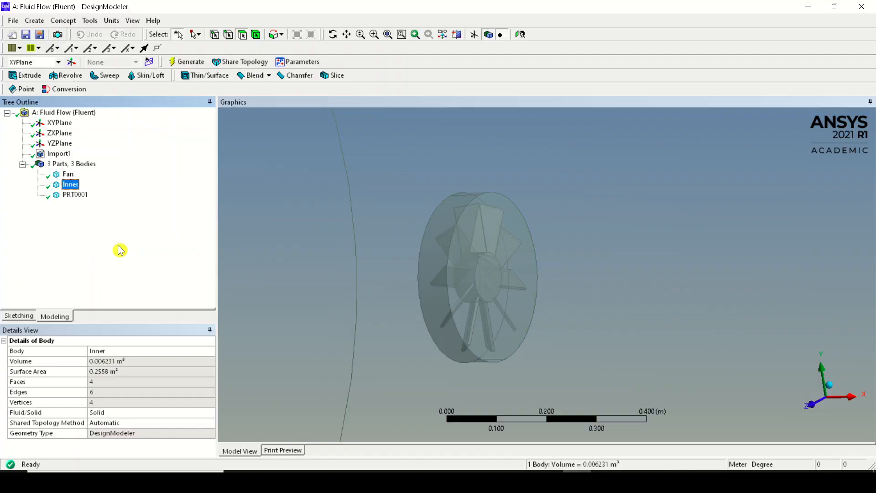
Step: Rename the large cylinder body as Outer
click(74, 195)
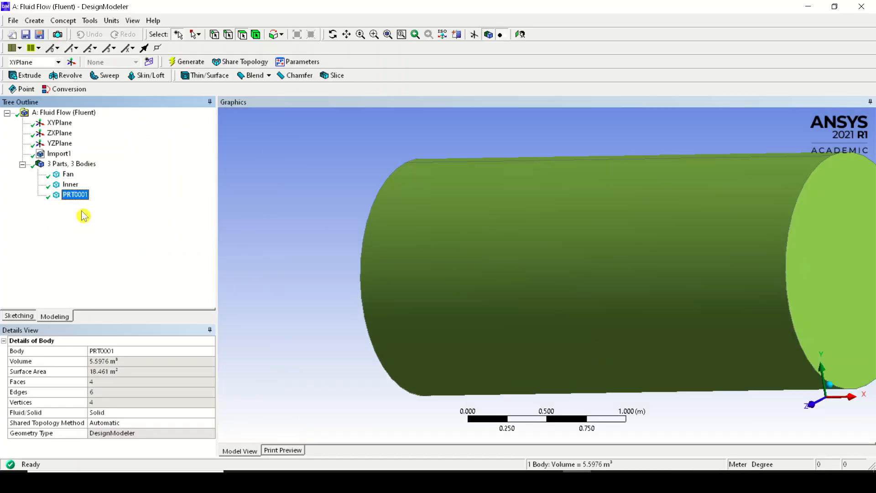
right_click(80, 200)
click(129, 250)
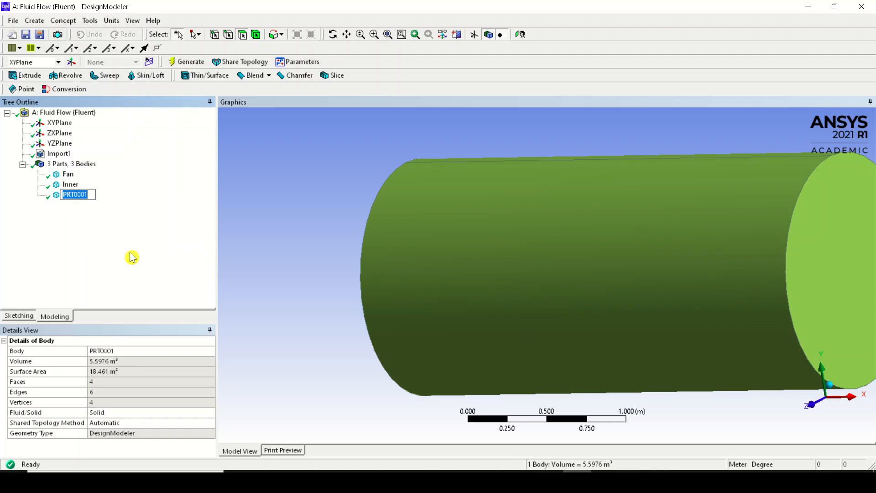
text(Outer)
key(Return)
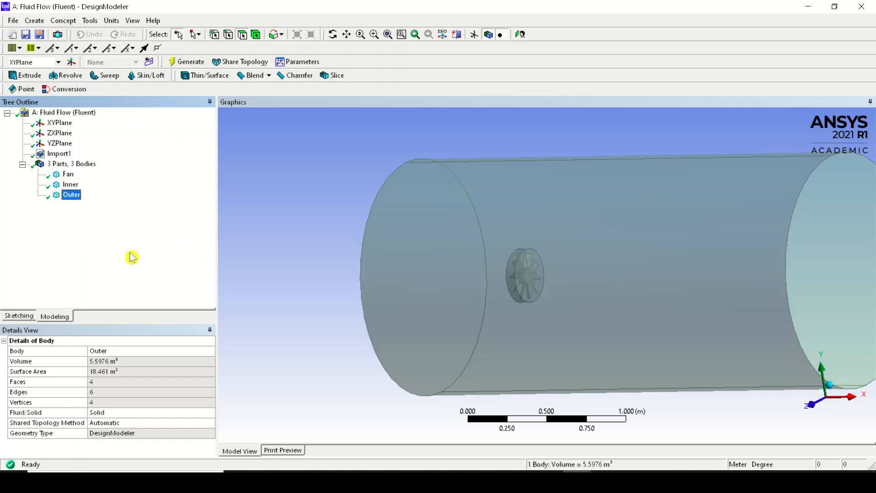
Step: Examine how the fan, its small surrounding disc and the large outer cylinder are nested, viewing them close up and from afar
click(337, 198)
middle_drag(336, 198, 625, 307)
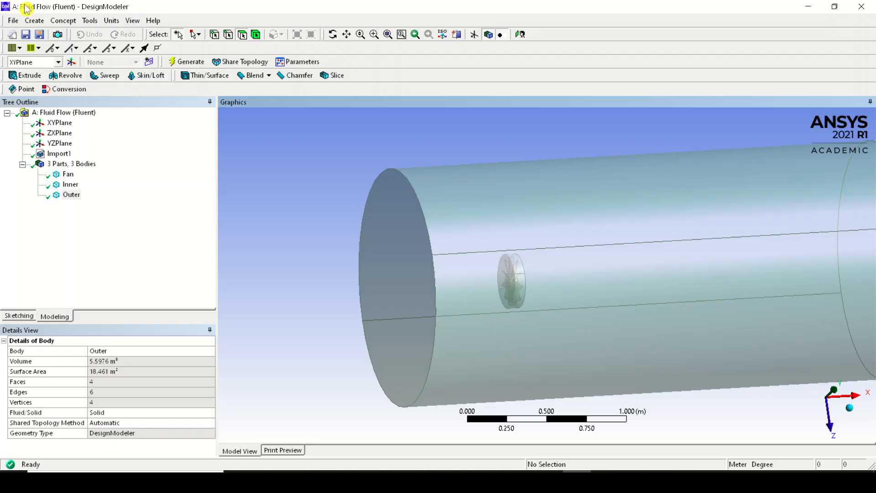
scroll(511, 198, down, 5)
ctrl+middle_drag(593, 258, 419, 258)
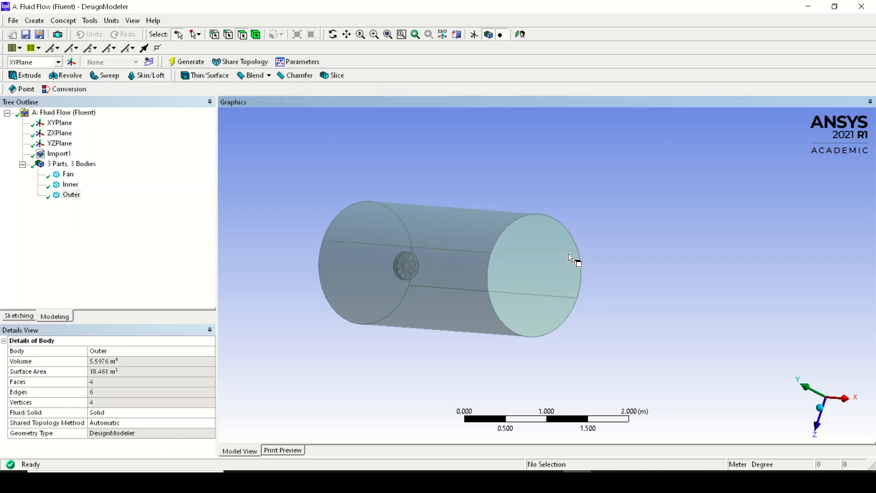
right_drag(387, 234, 439, 299)
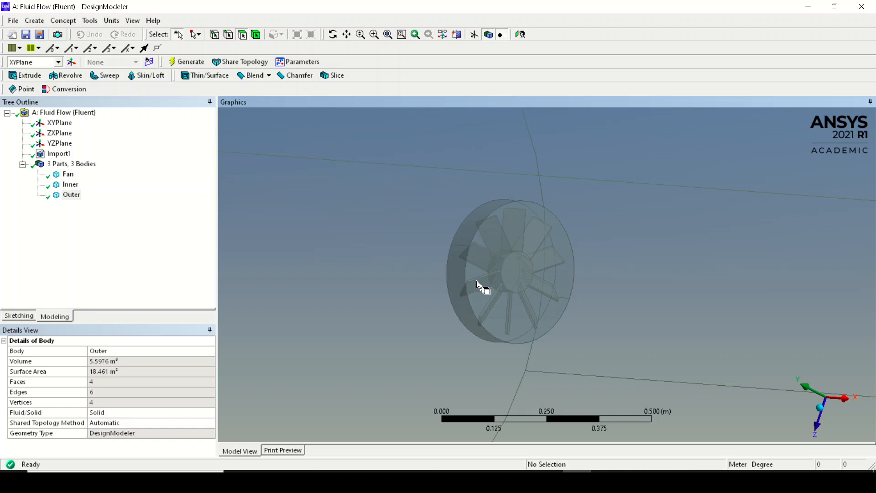
scroll(488, 240, down, 4)
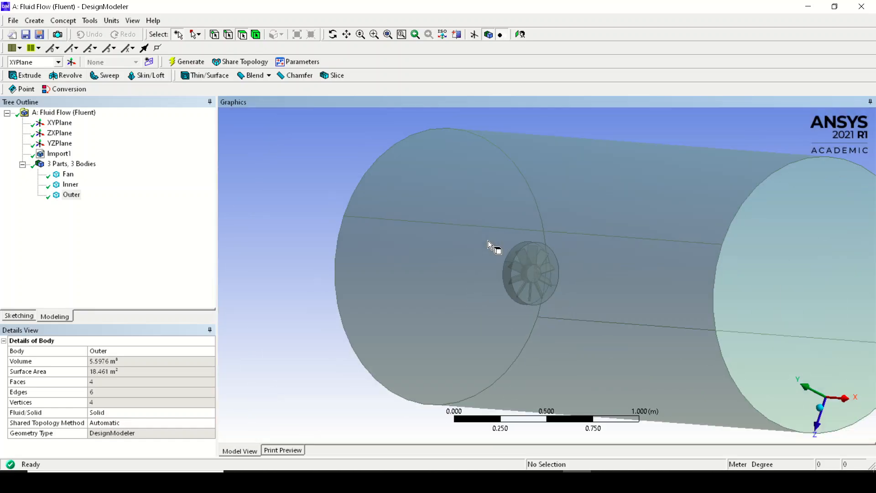
right_drag(481, 229, 577, 328)
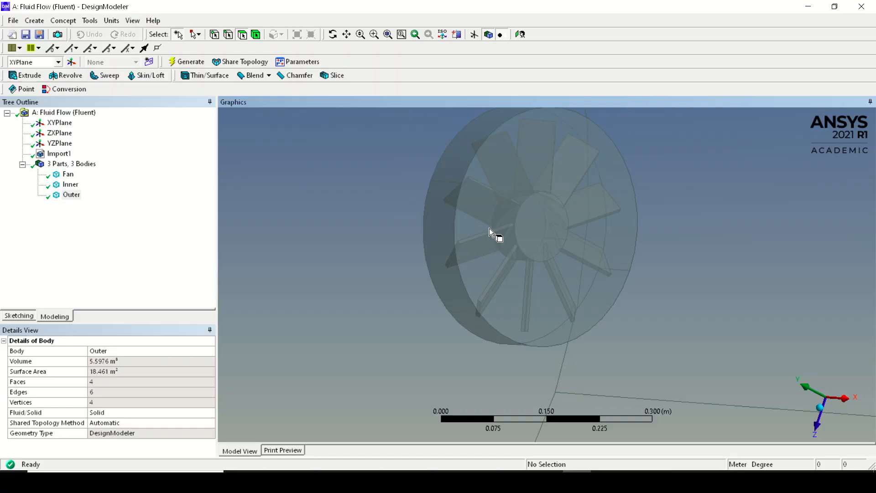
scroll(383, 228, down, 5)
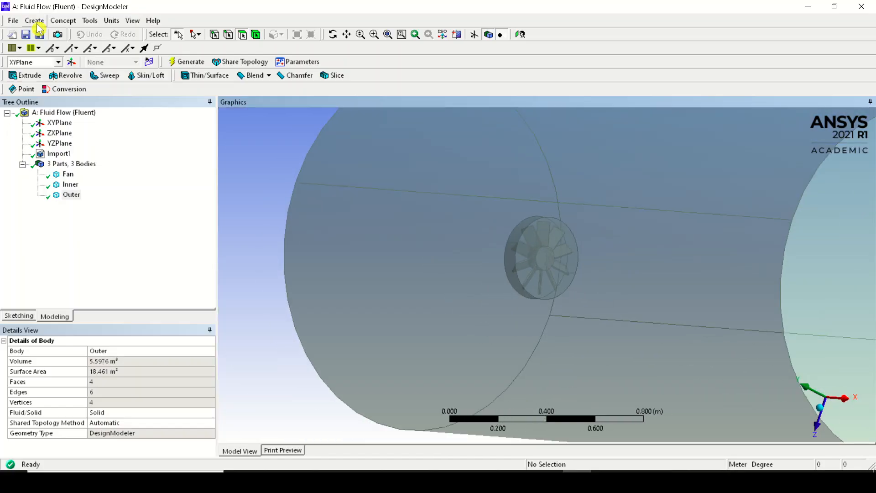
scroll(580, 238, down, 1)
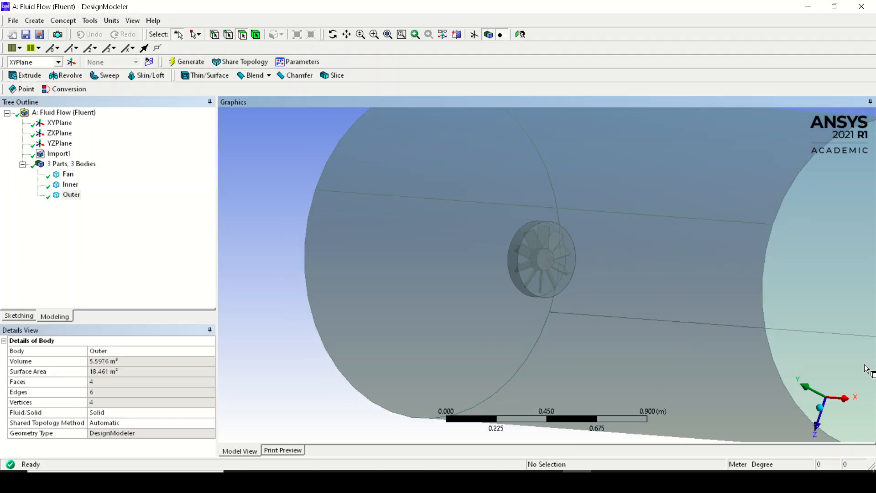
click(480, 191)
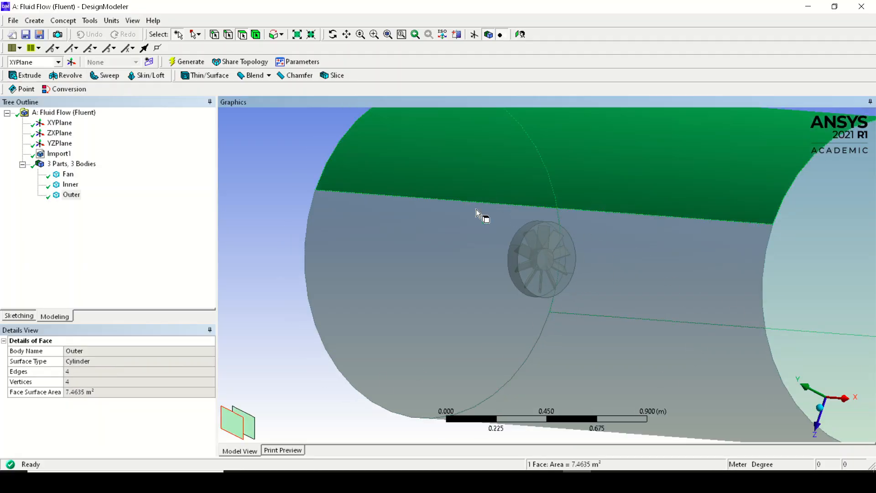
click(459, 267)
click(595, 199)
click(283, 182)
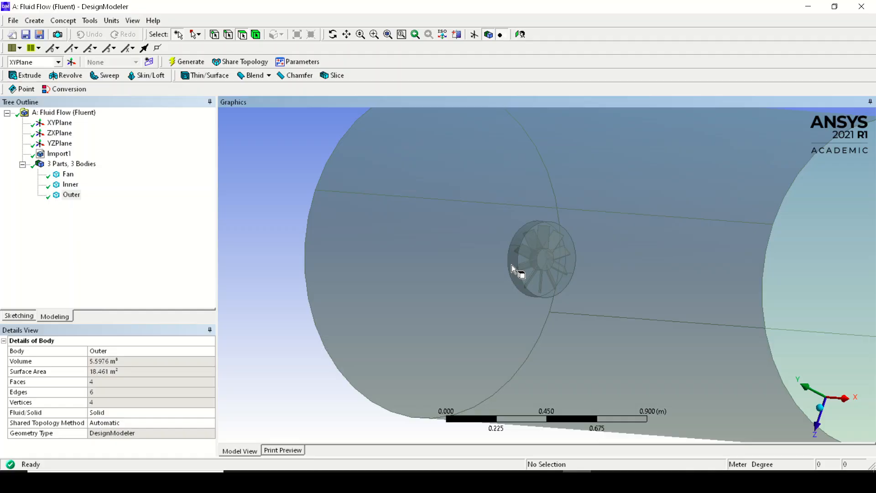
Step: Create a Boolean feature and set its operation to Subtract
click(40, 23)
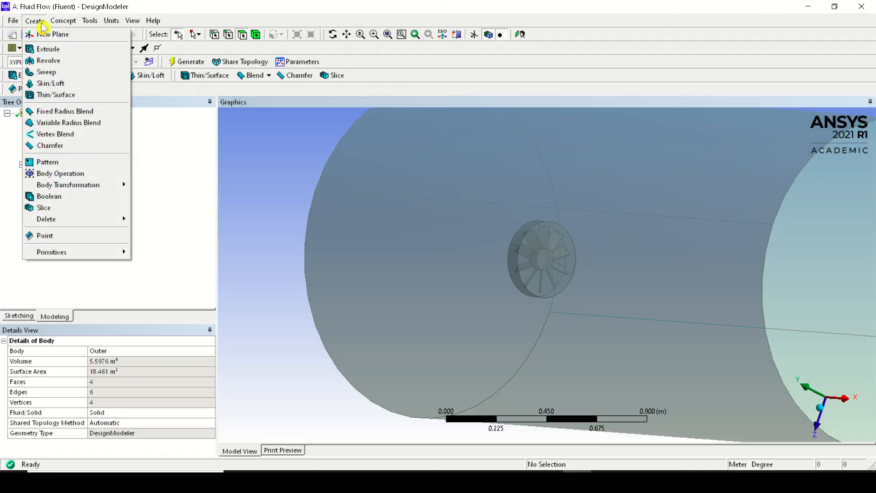
click(74, 196)
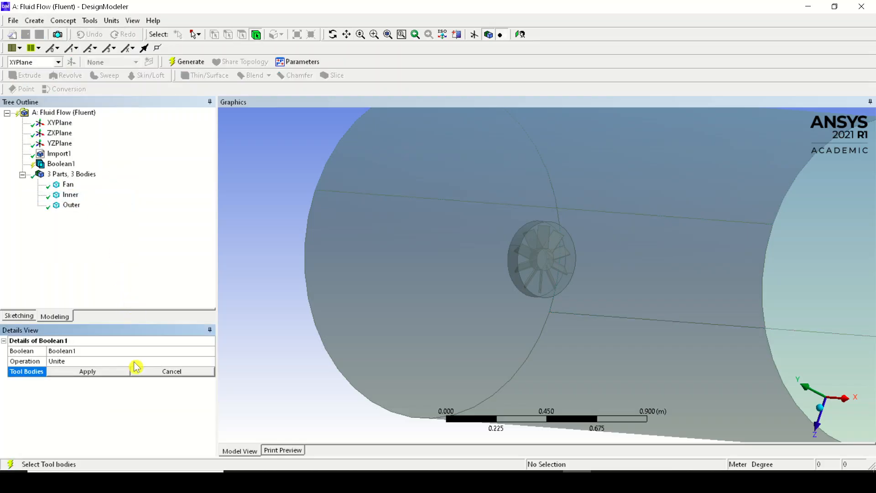
click(161, 361)
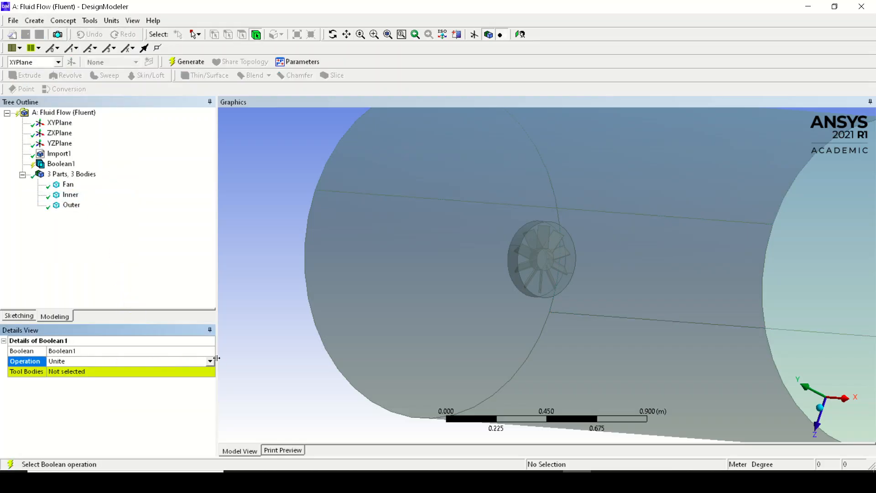
click(210, 360)
click(164, 379)
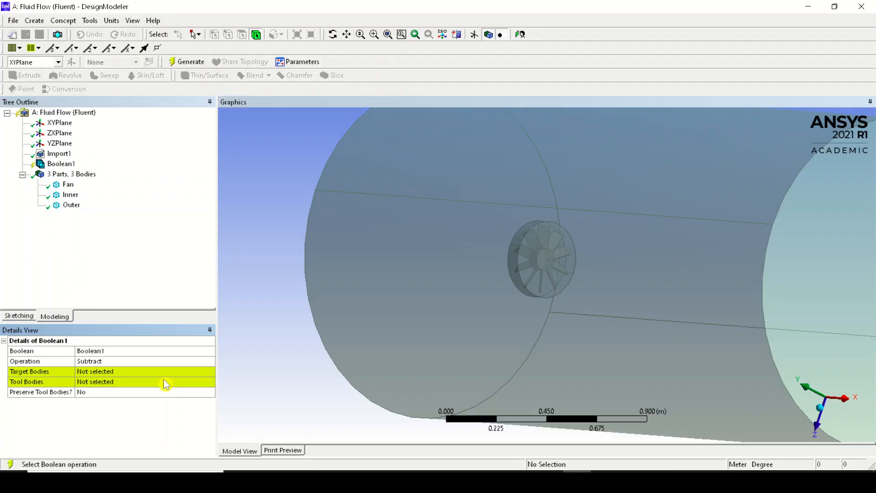
Step: Assign the large Outer cylinder as the target body and the Inner disc as the tool body of the Boolean subtraction
click(102, 374)
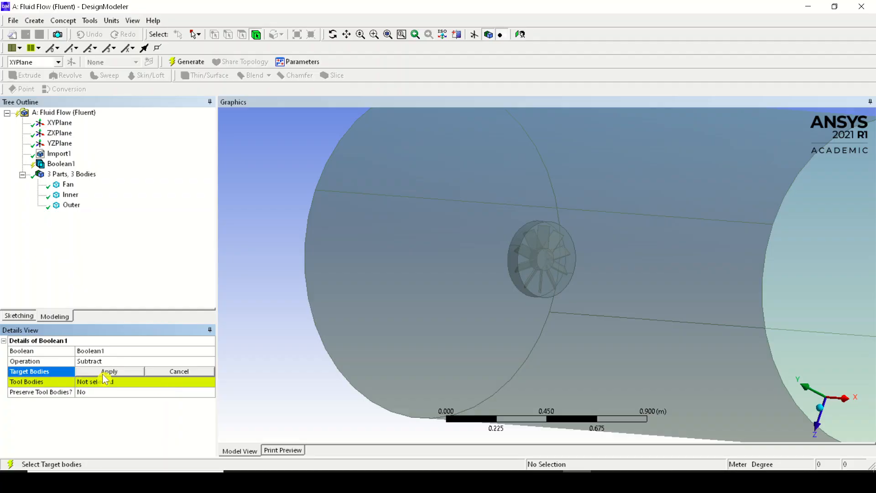
click(365, 336)
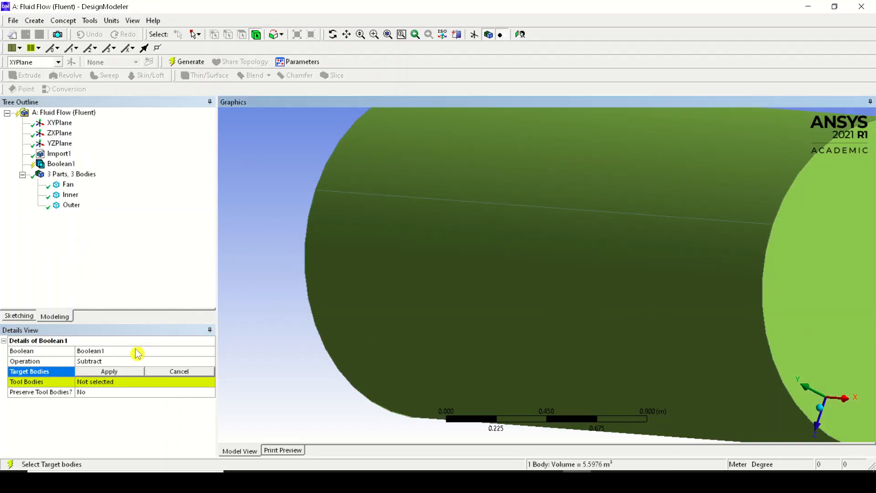
click(109, 373)
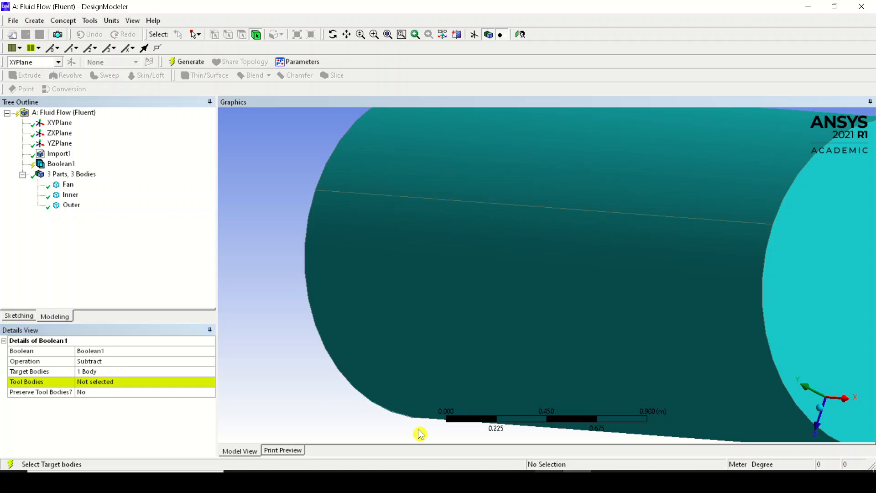
click(95, 382)
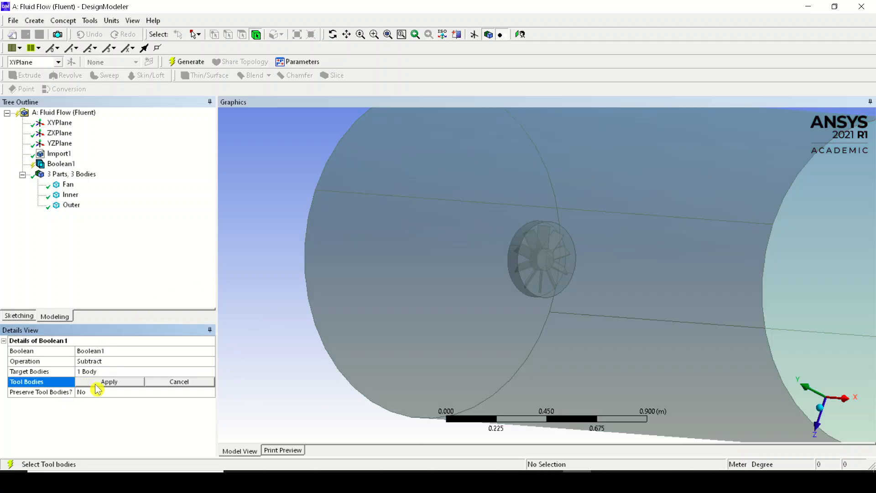
click(70, 194)
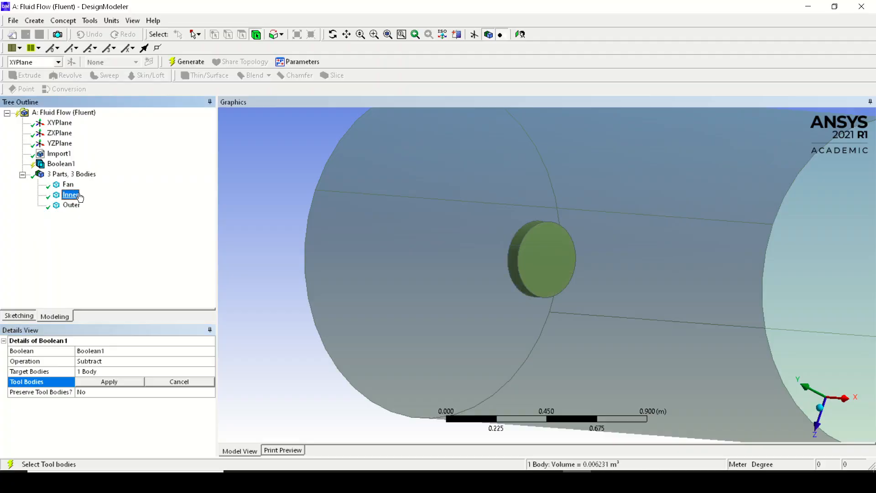
click(114, 382)
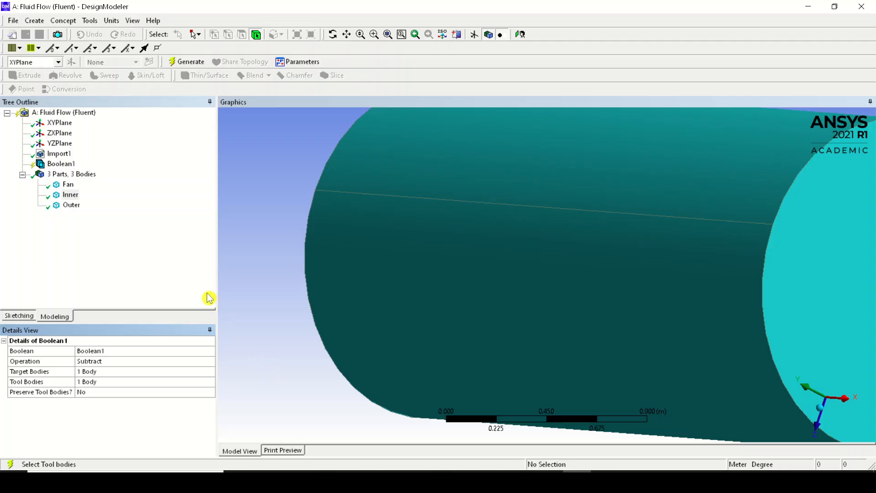
Step: Set Preserve Tool Bodies to Yes for the Boolean subtraction and generate it
click(203, 394)
click(209, 393)
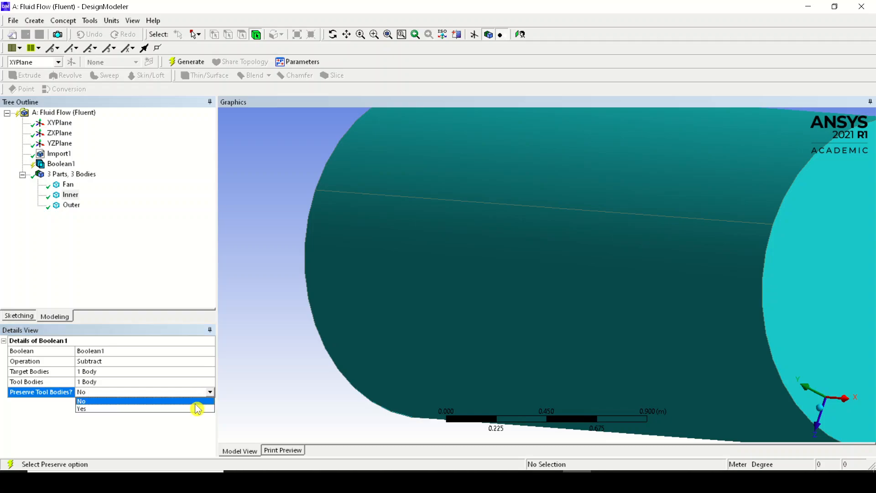
click(196, 409)
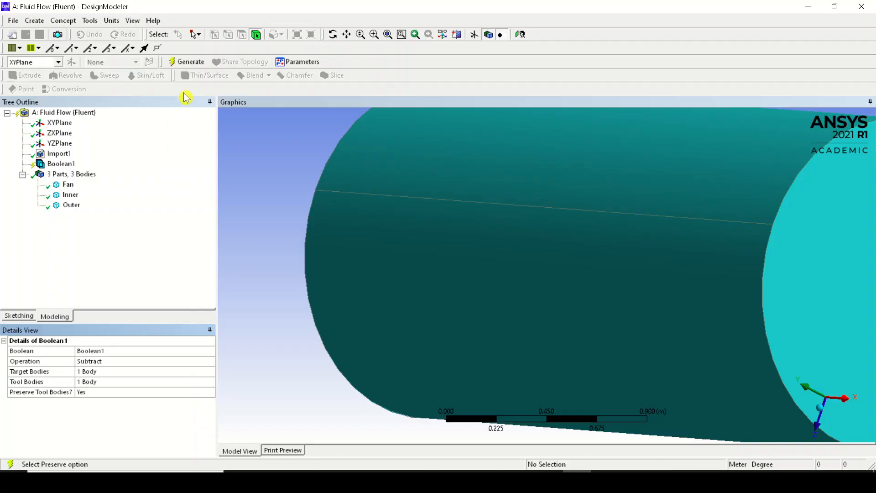
click(194, 62)
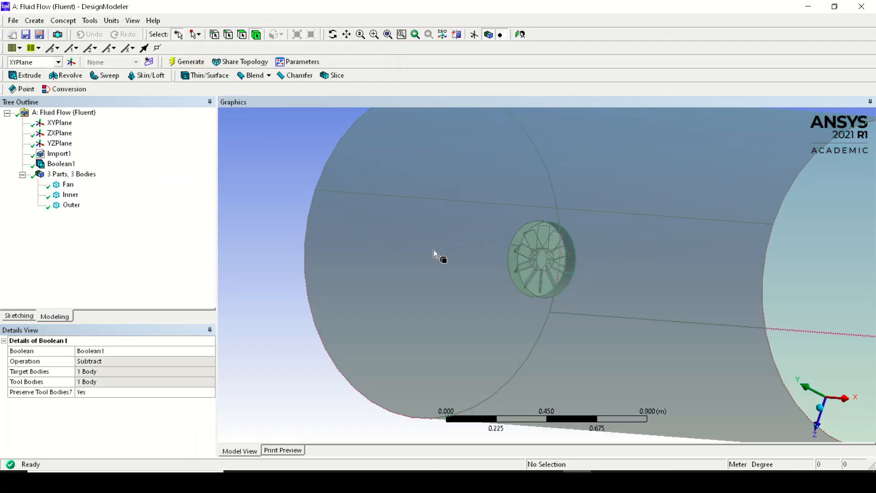
Step: Create a second Boolean feature with the Subtract operation and assign the Inner body as its target
mouse_move(434, 254)
middle_down()
mouse_move(580, 252)
mouse_move(409, 244)
mouse_move(432, 255)
middle_up()
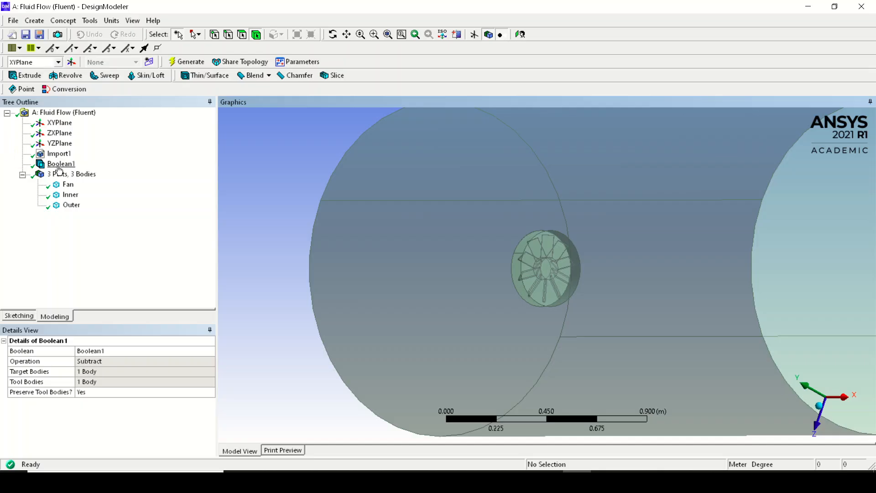
middle_drag(555, 313, 574, 277)
middle_drag(567, 313, 461, 280)
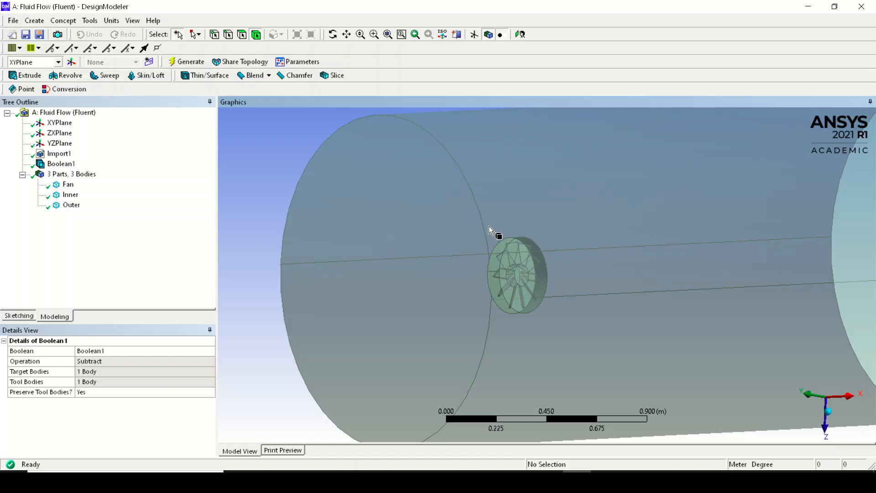
middle_drag(624, 319, 663, 335)
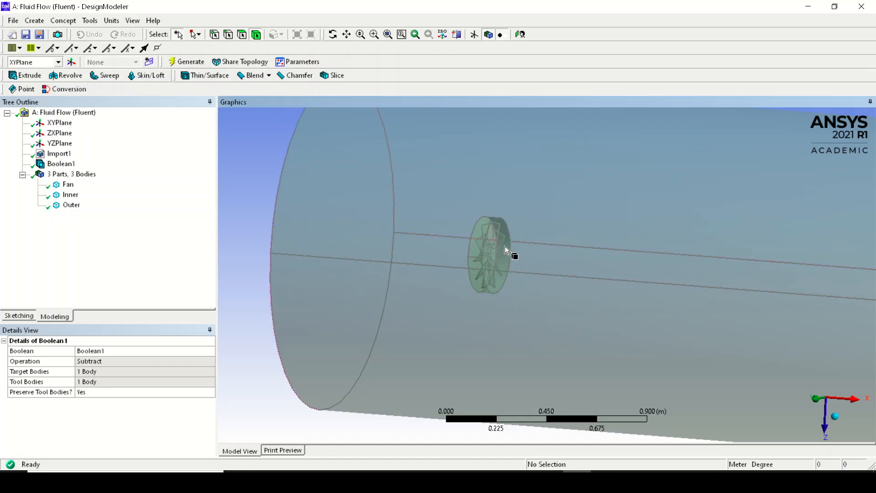
mouse_move(504, 245)
middle_down()
mouse_move(520, 223)
mouse_move(584, 220)
mouse_move(490, 237)
middle_up()
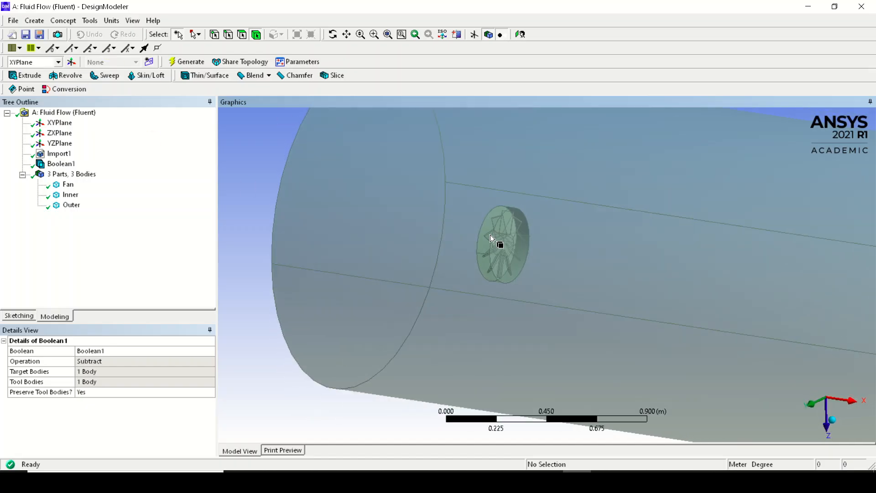
click(40, 22)
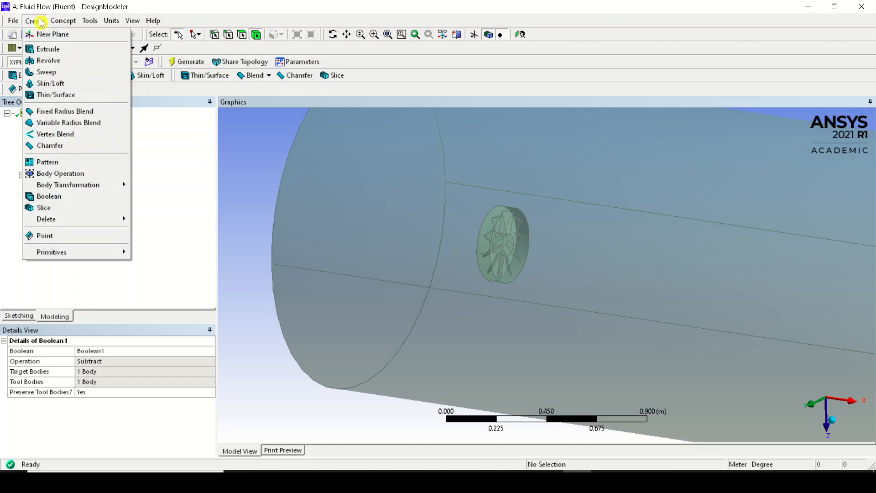
click(87, 196)
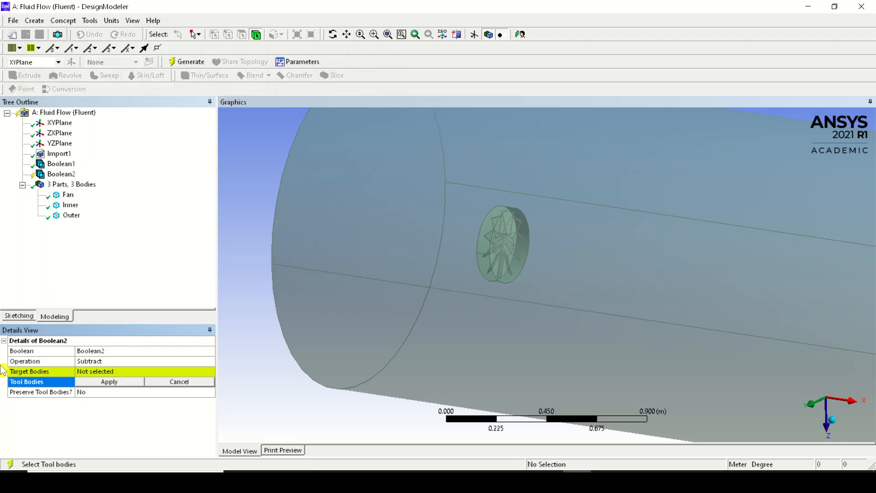
click(93, 372)
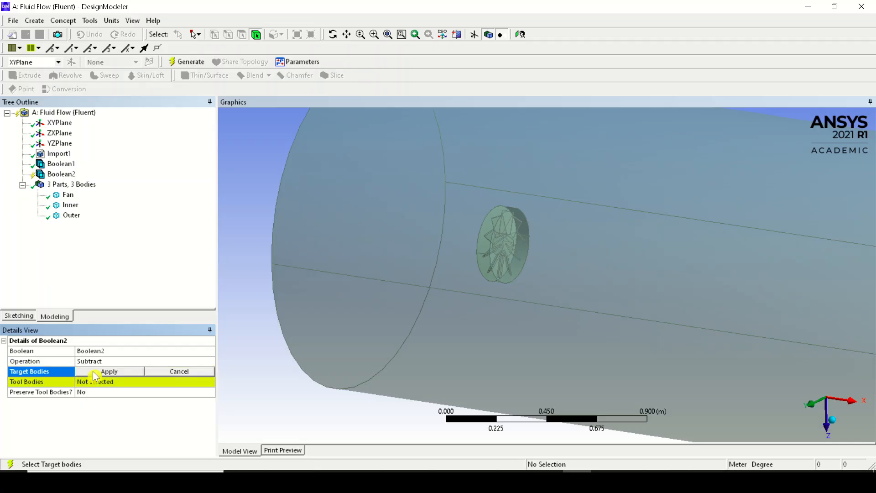
click(70, 205)
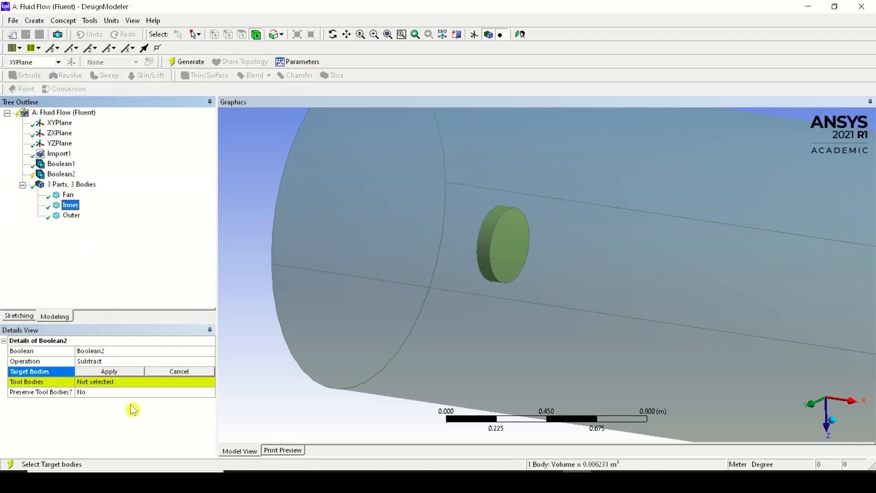
click(114, 372)
Step: Assign the Fan as the tool body of the second Boolean and generate the subtraction without preserving the tool body
click(112, 382)
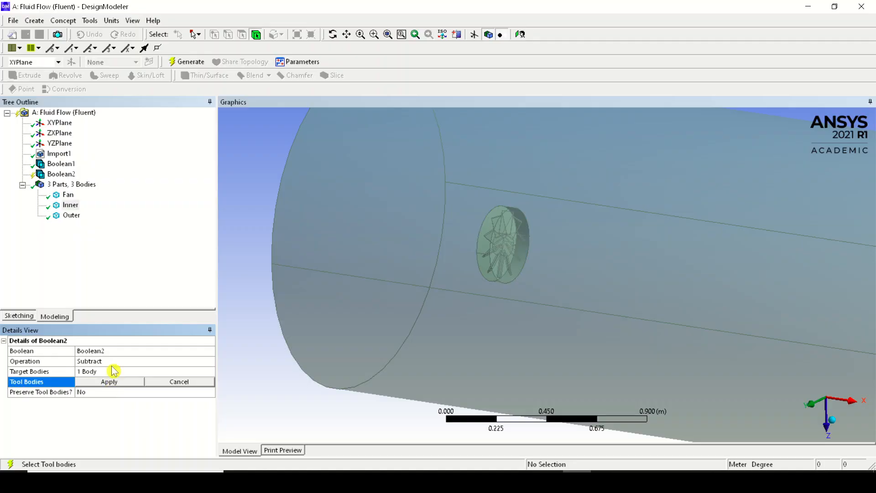
click(69, 196)
click(120, 387)
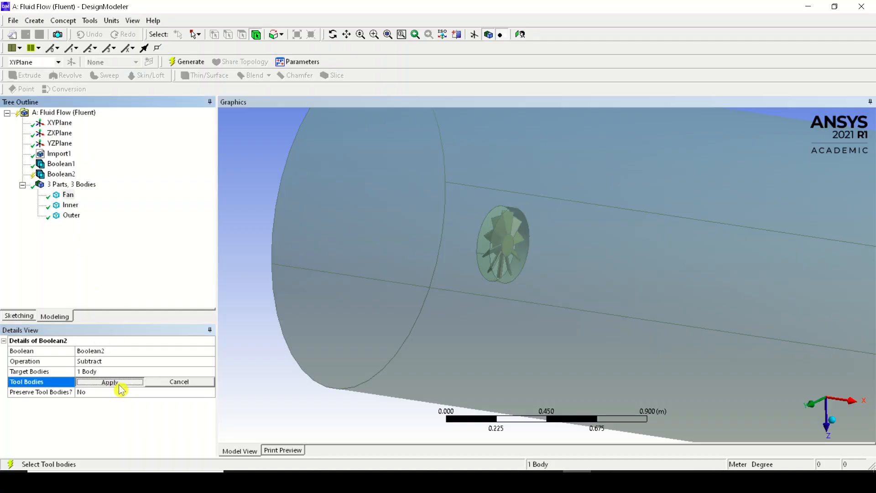
click(187, 64)
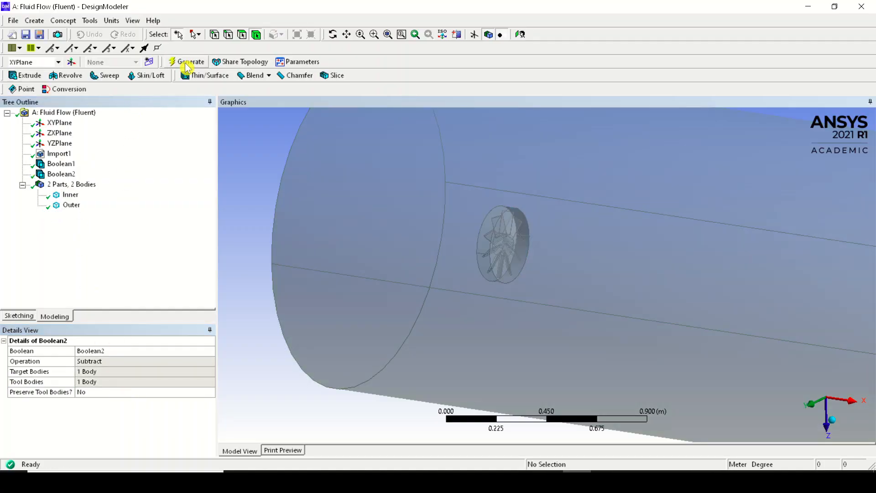
Step: Examine the fan region inside the Inner body close up and its placement within the Outer cylinder from afar
middle_drag(524, 274, 485, 272)
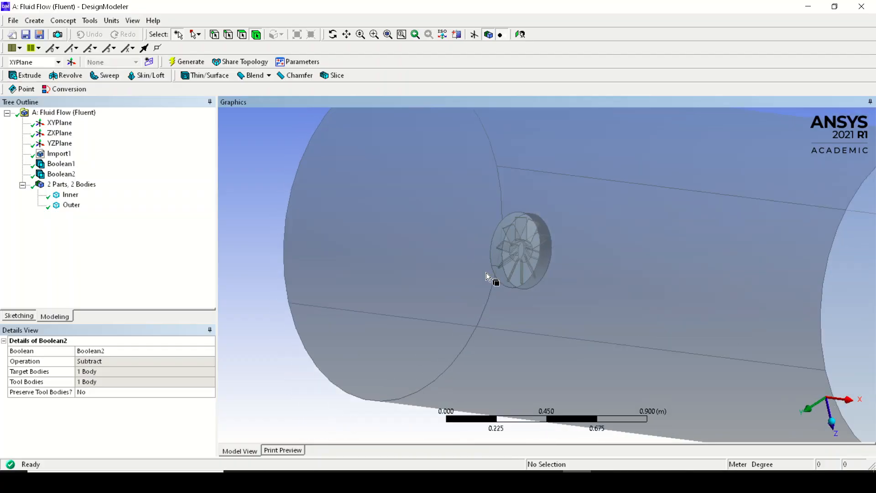
scroll(582, 276, up, 5)
scroll(483, 287, up, 4)
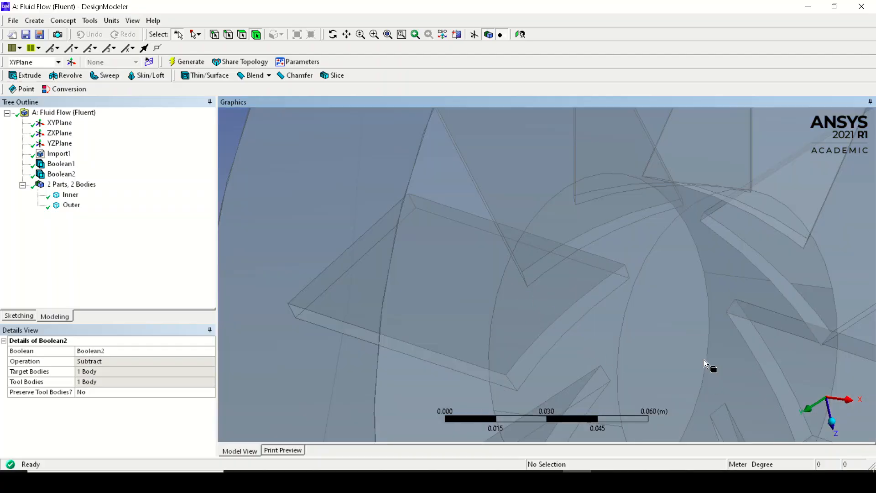
scroll(685, 342, down, 4)
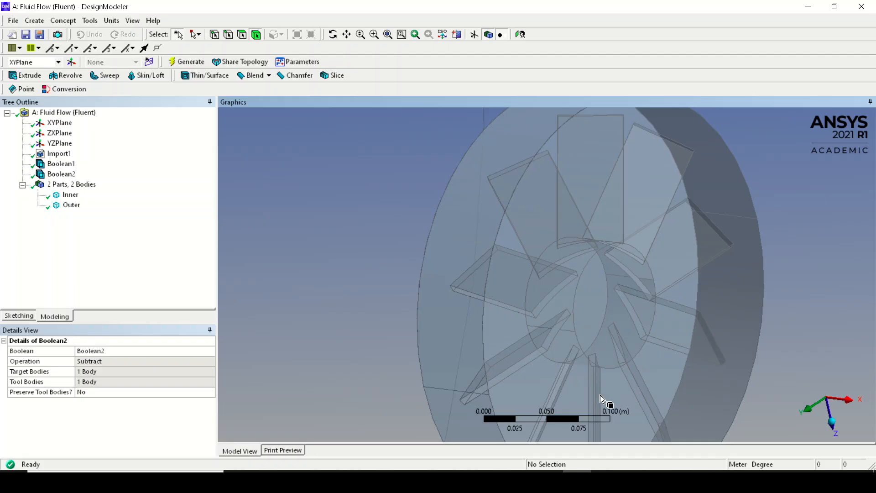
scroll(600, 395, down, 6)
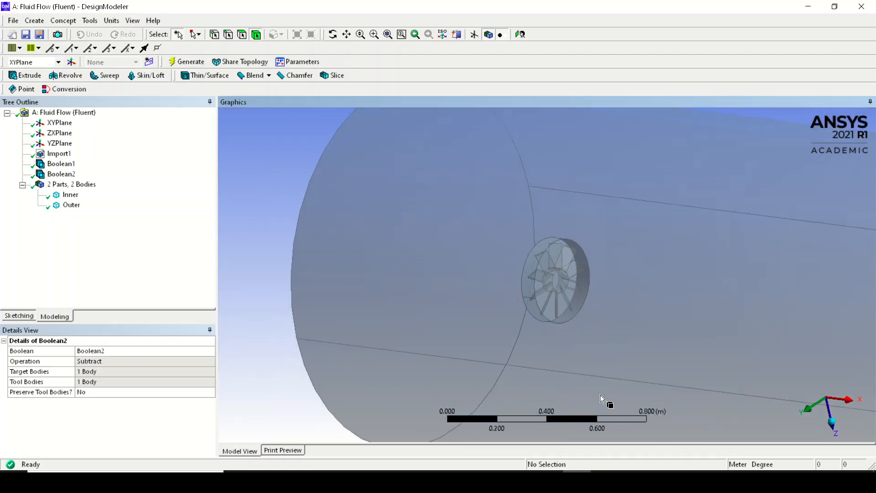
scroll(600, 395, down, 1)
scroll(537, 319, up, 2)
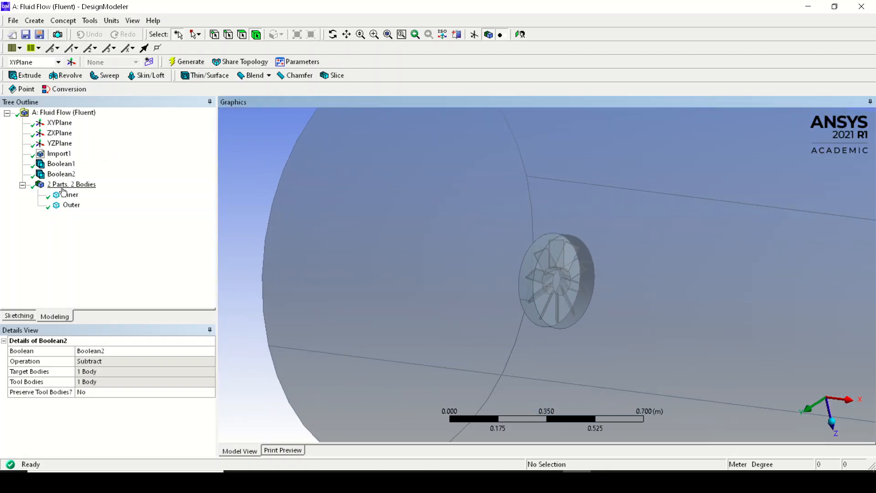
scroll(413, 257, down, 4)
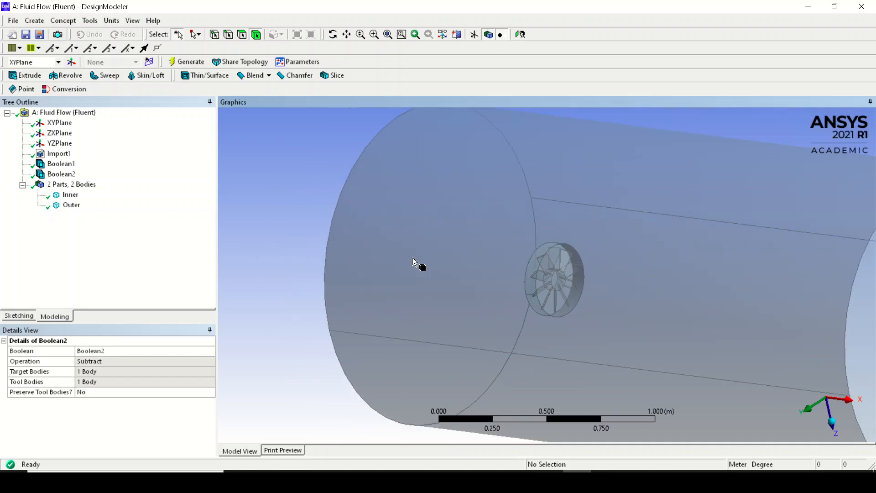
mouse_move(413, 257)
middle_down()
mouse_move(585, 260)
mouse_move(417, 268)
middle_up()
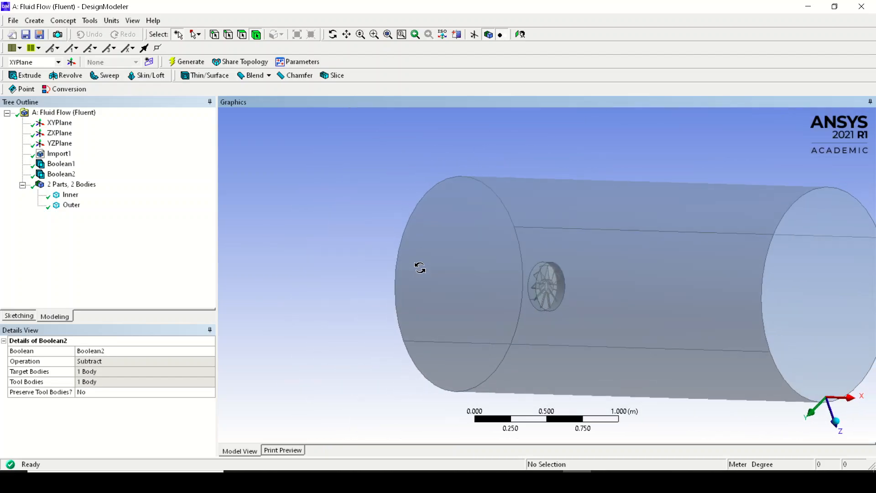